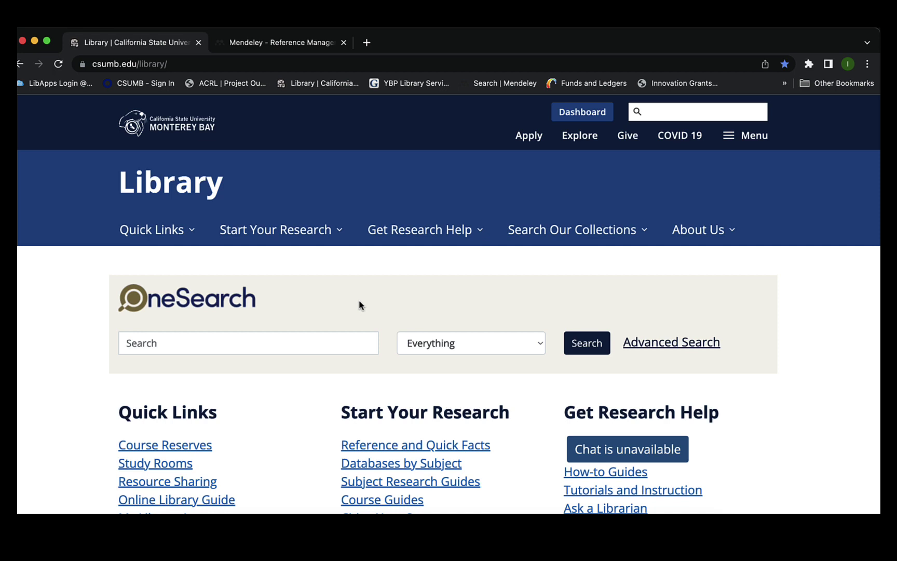
Step: Switch from the CSUMB Library page to the Mendeley homepage tab
left_click(260, 45)
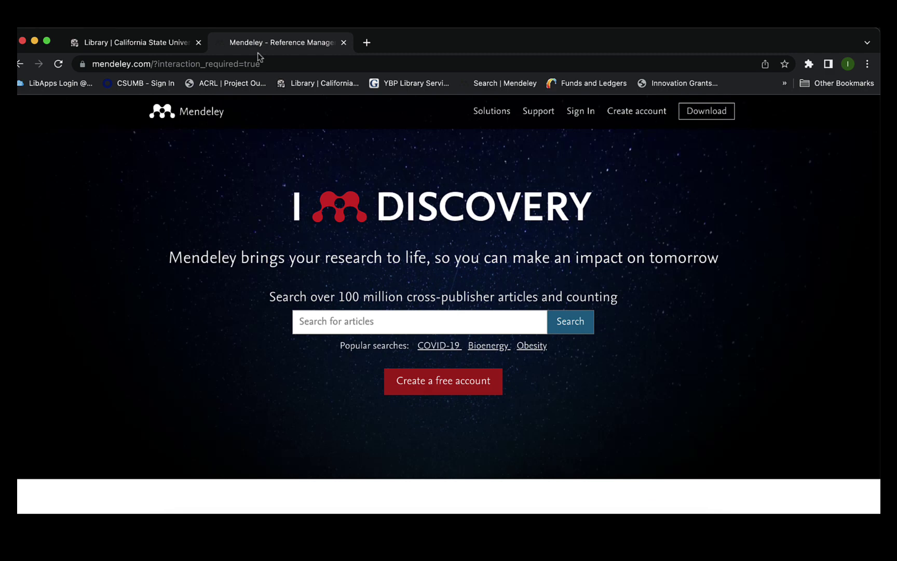
Step: Sign in to the Mendeley account and open the reference Library with All References
left_click(581, 112)
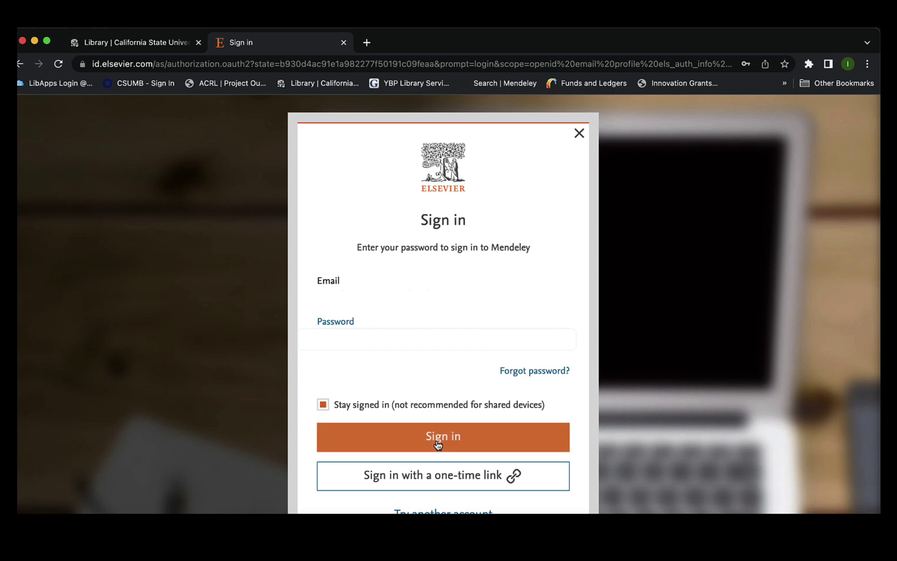
left_click(437, 441)
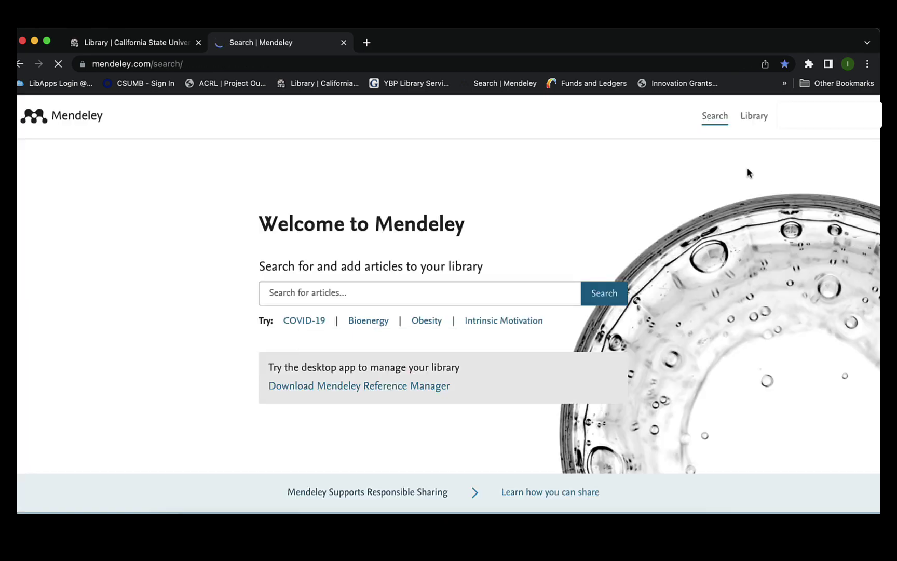
left_click(752, 122)
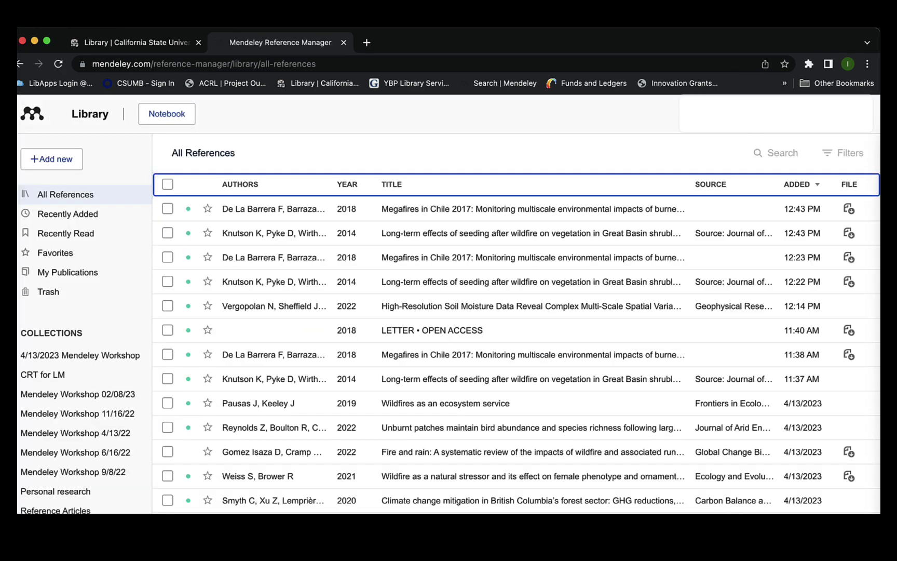
Step: Create a new Mendeley collection named 'Sample Research'
scroll(49, 444, "down", 3)
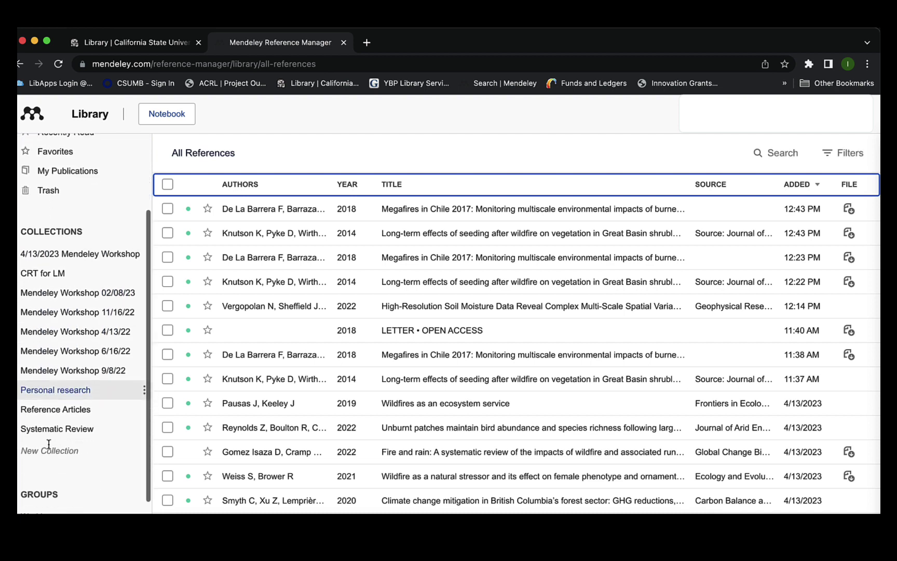
scroll(48, 444, "down", 1)
left_click(50, 428)
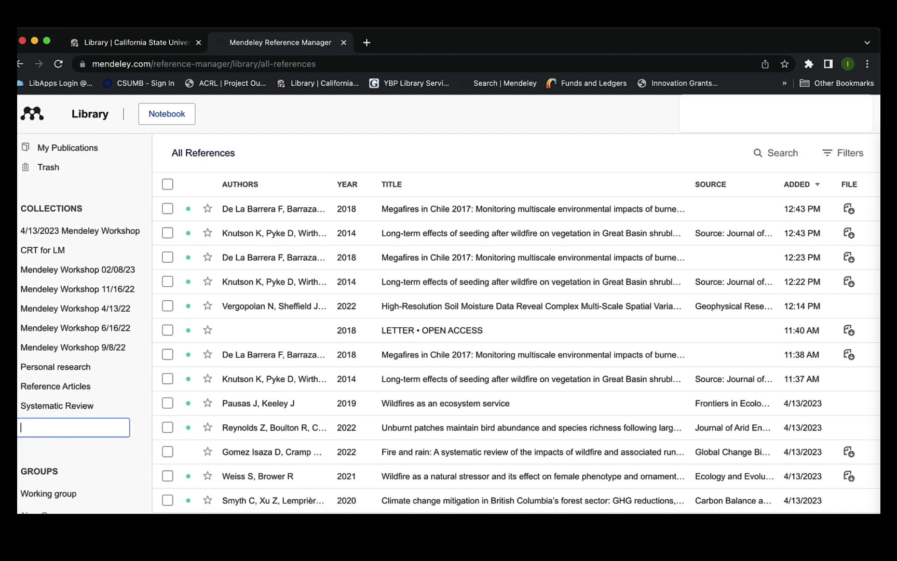
type("Sample Research")
key("Return")
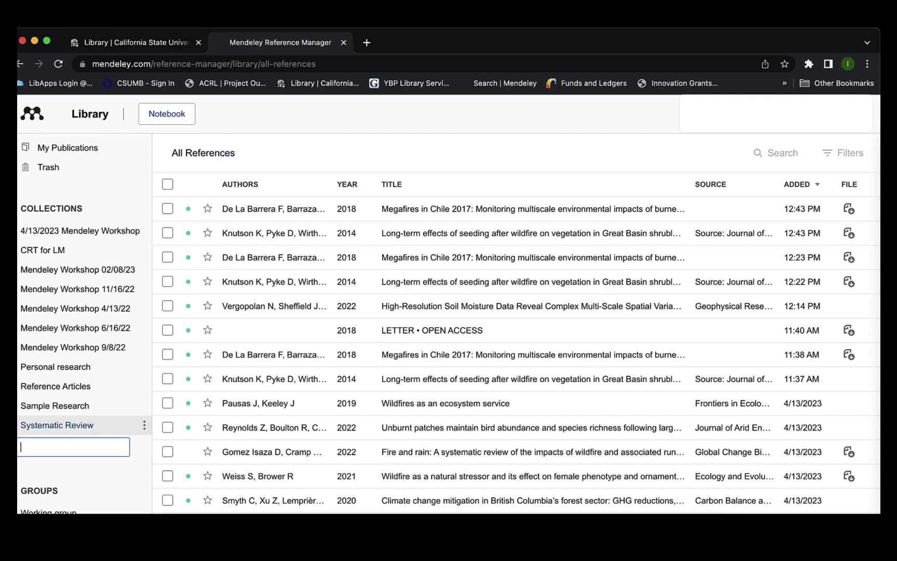
Step: Go back to the CSUMB Library homepage and open OneSearch Advanced Search
left_click(131, 46)
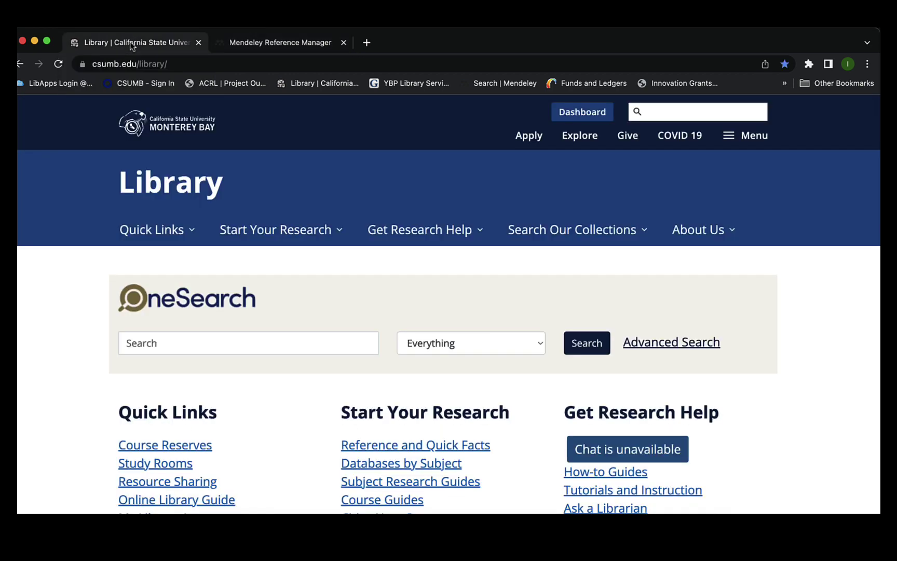
scroll(30, 288, "down", 2)
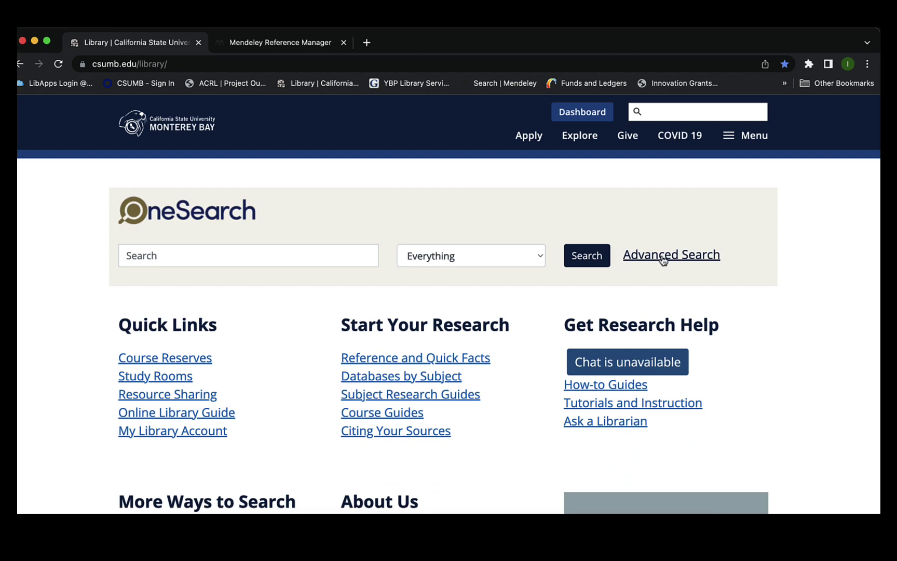
left_click(663, 259)
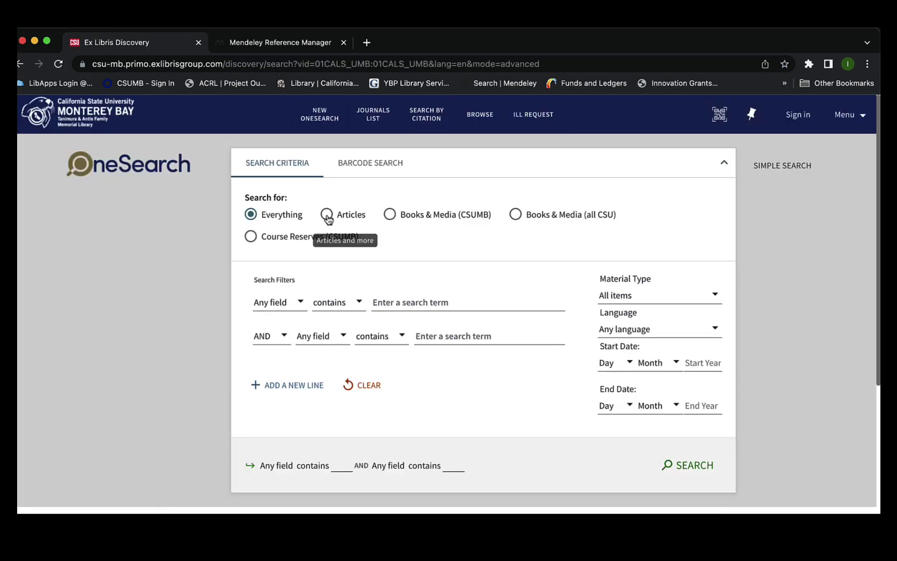
Step: Limit the advanced search to Articles and enter Wildfires as the first search term
left_click(326, 215)
scroll(187, 387, "down", 3)
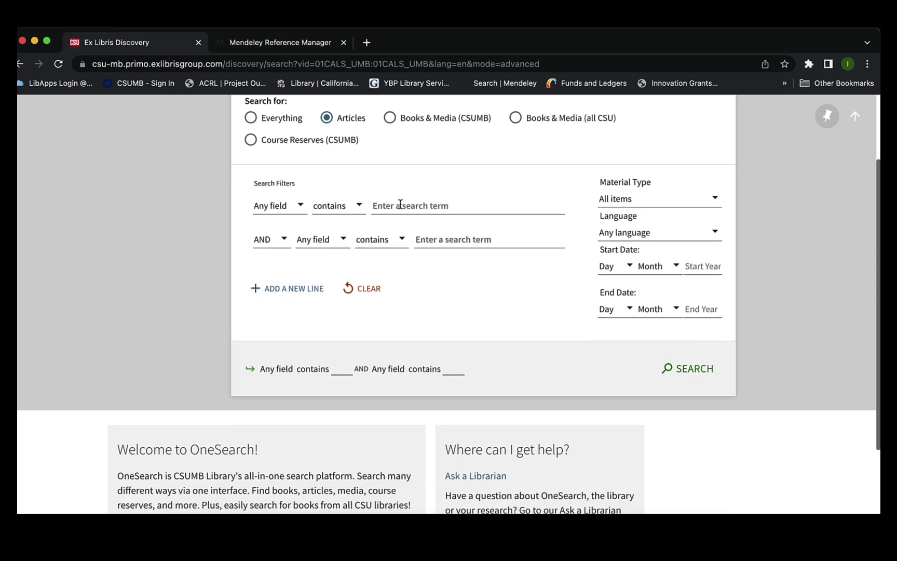
left_click(402, 205)
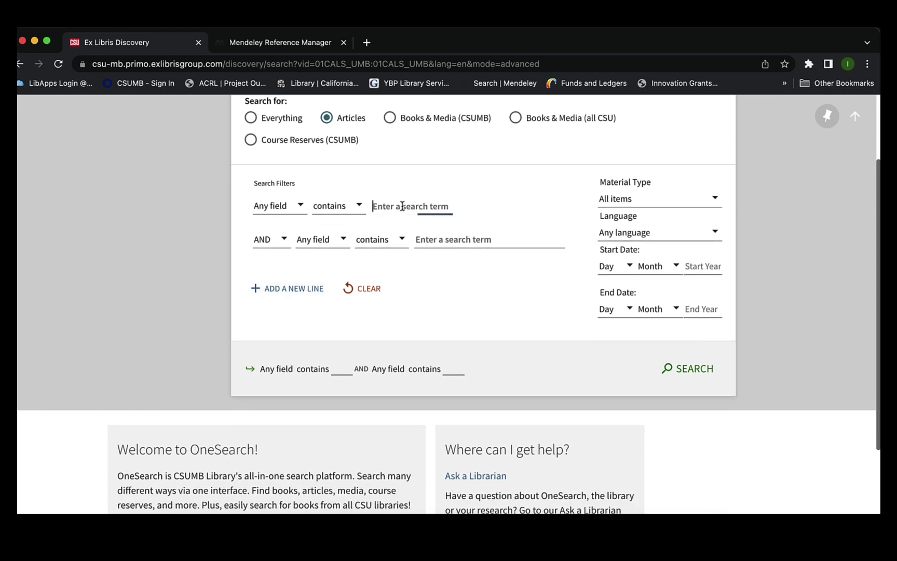
left_click(462, 249)
left_click(454, 244)
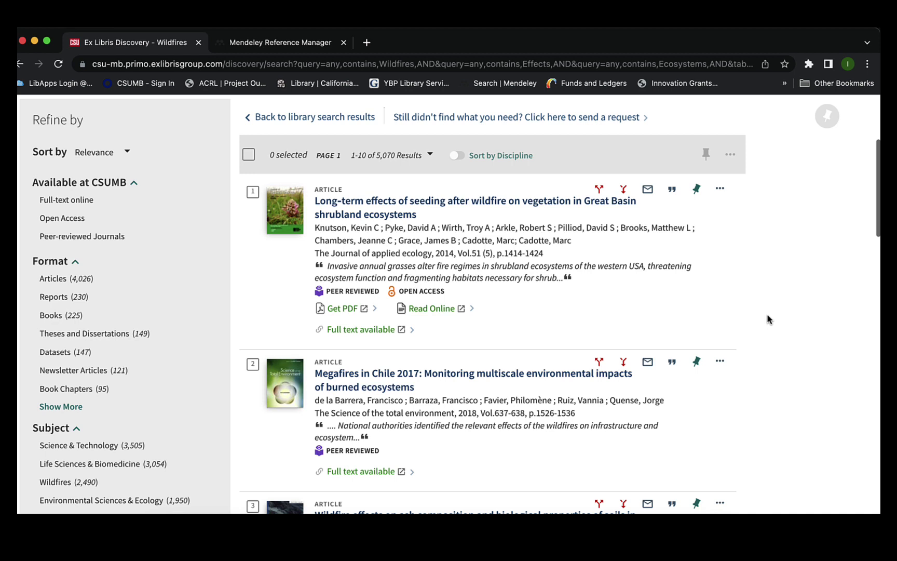
Step: Filter results to peer-reviewed journals and articles, and expand the subject choices
scroll(768, 318, "down", 2)
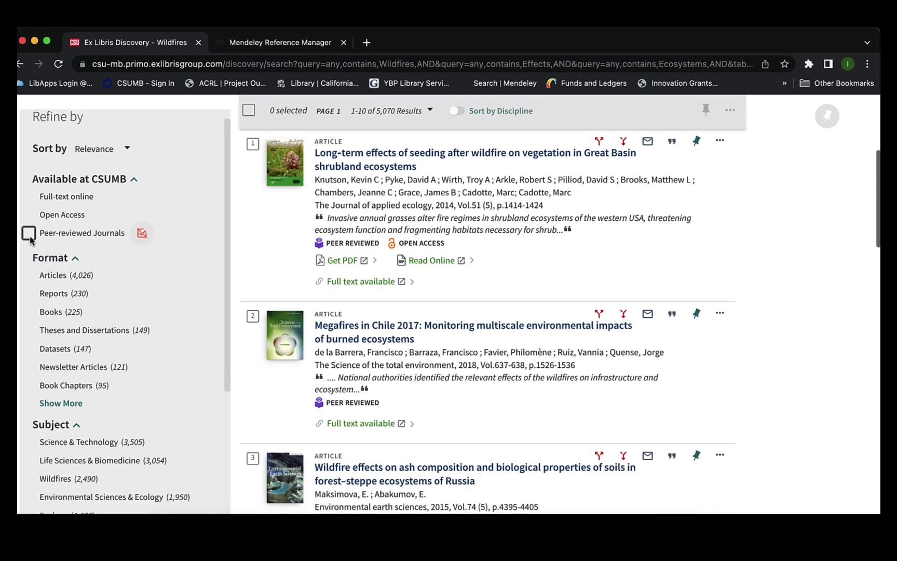
left_click(29, 234)
left_click(35, 274)
scroll(55, 299, "down", 4)
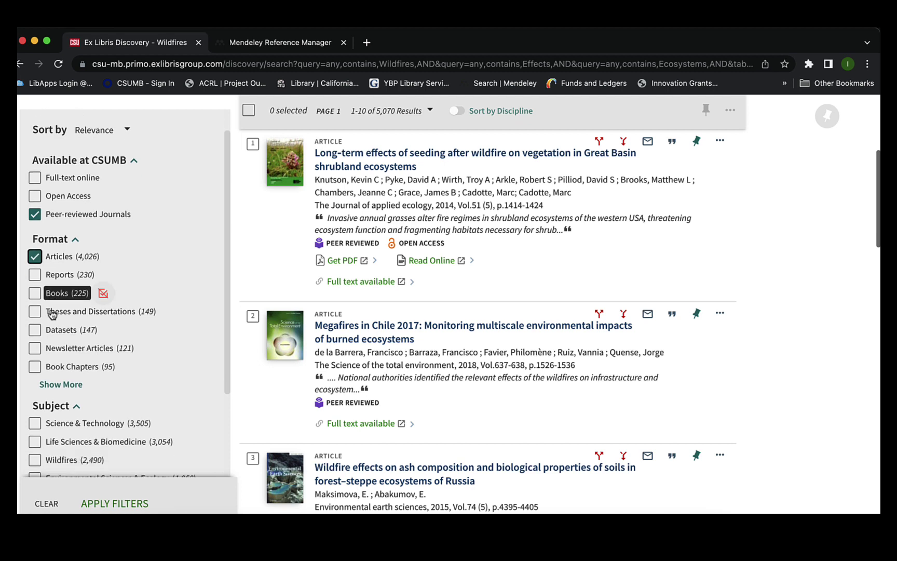
left_click(55, 330)
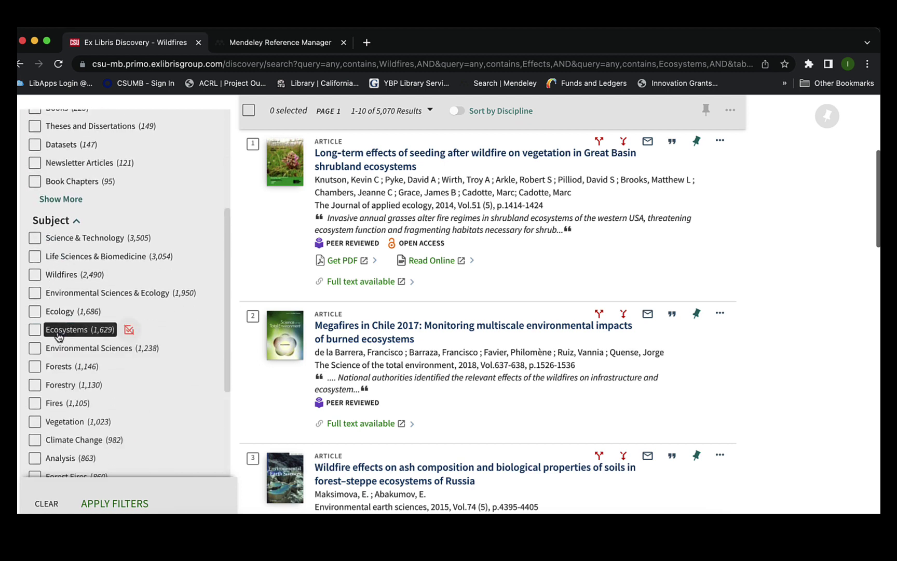
Step: Tick the Wildfires, Ecology, Ecosystems and Wildfire subject filters
scroll(124, 393, "down", 2)
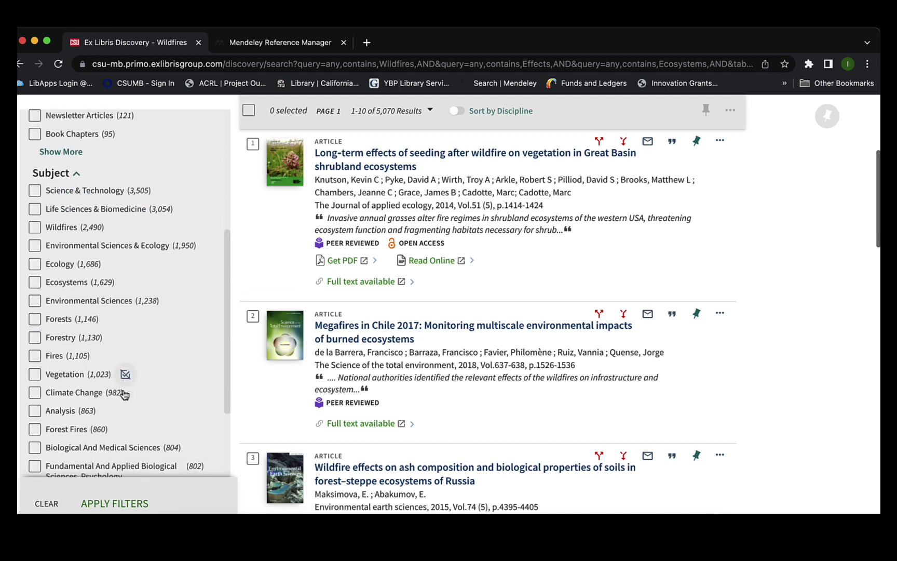
left_click(37, 222)
left_click(36, 261)
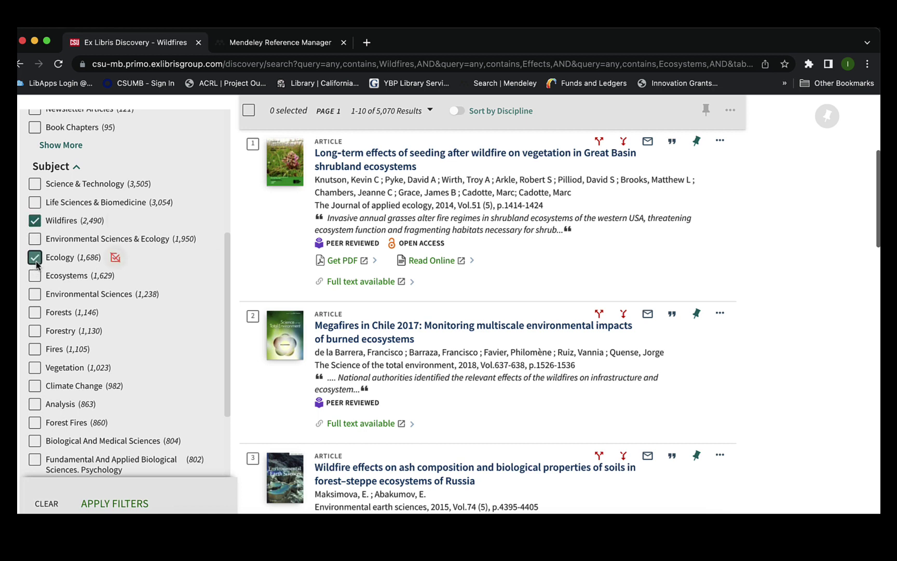
left_click(34, 276)
scroll(36, 283, "down", 2)
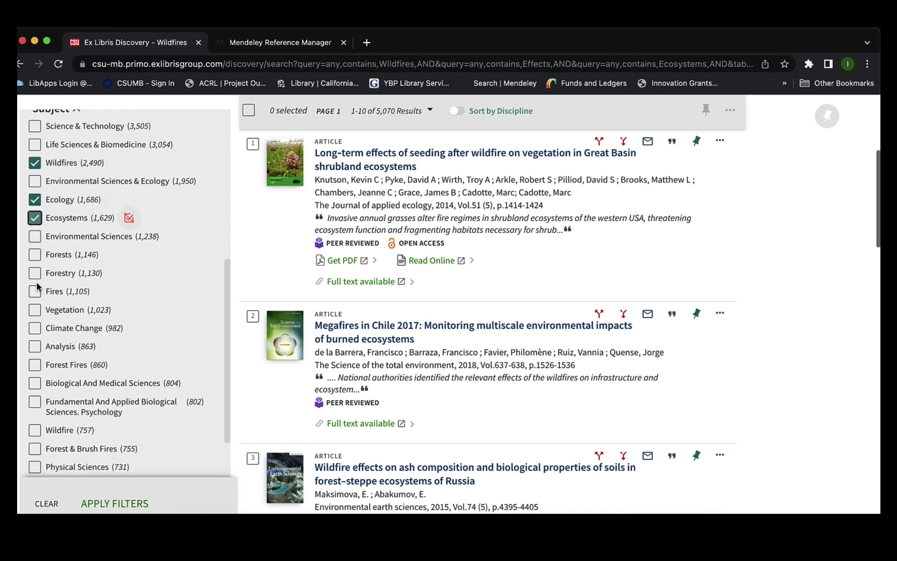
scroll(35, 301, "down", 3)
left_click(35, 348)
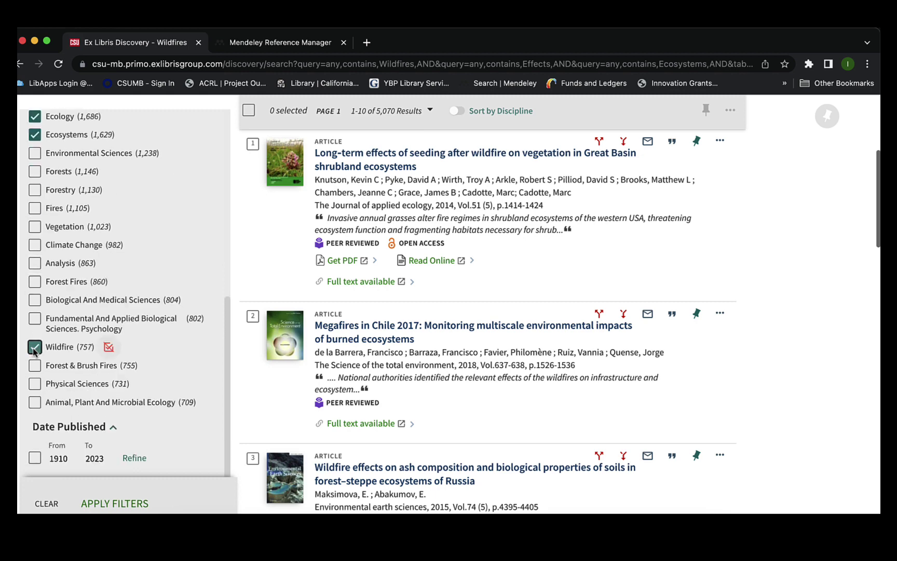
scroll(35, 363, "down", 3)
Step: Change the From publication year from 1910 and apply the filters
left_click(69, 379)
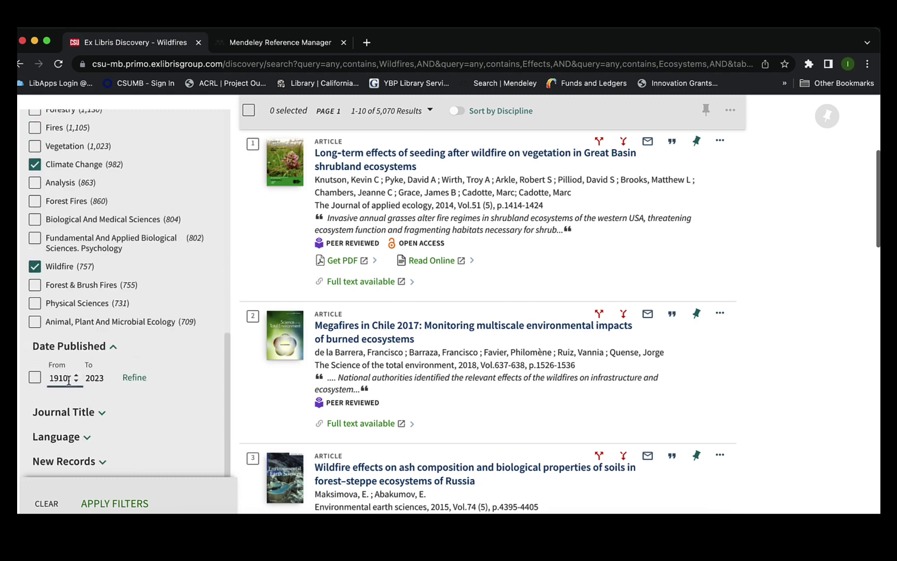
key("BackSpace")
key("BackSpace")
key("BackSpace")
key("BackSpace")
type("200")
key("Return")
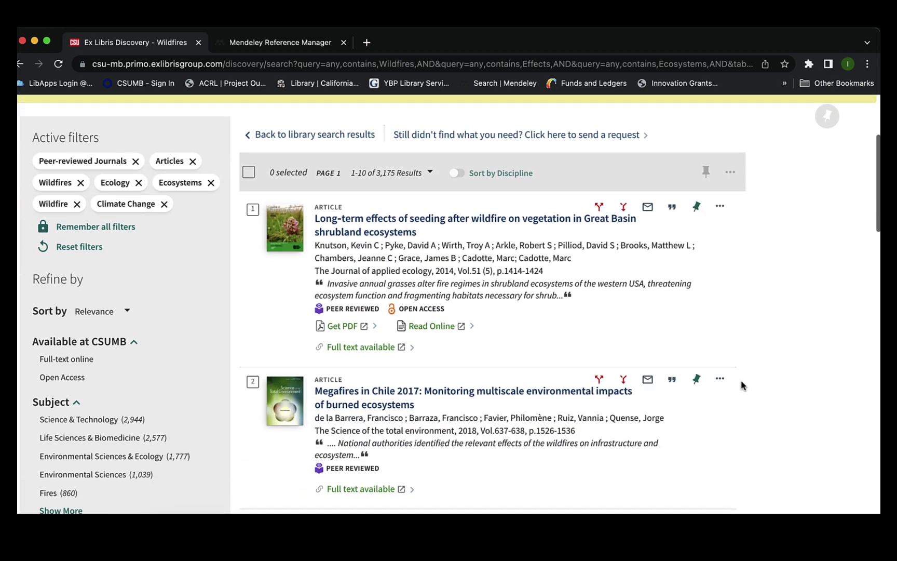
scroll(741, 385, "down", 1)
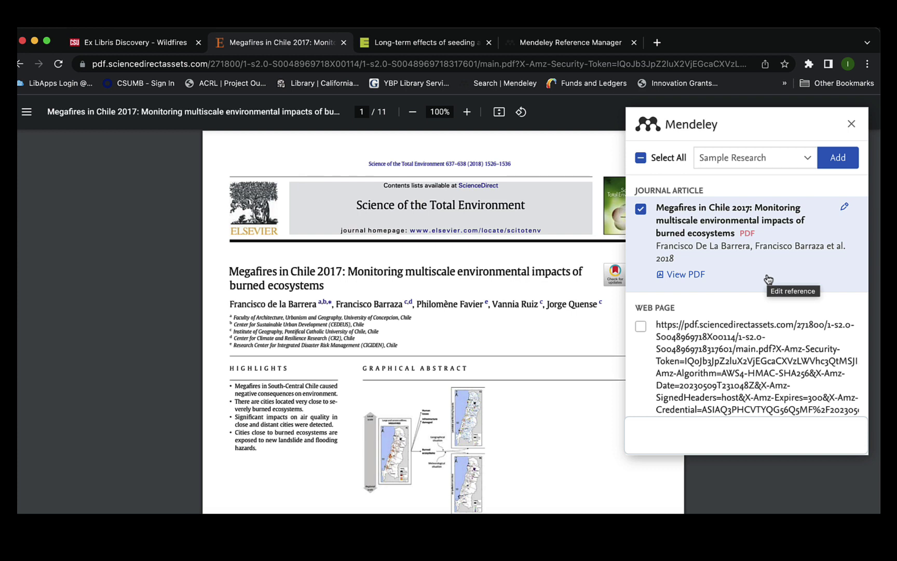
Step: Add the Megafires in Chile 2017 article and PDF to Sample Research, then close the importer
left_click(836, 158)
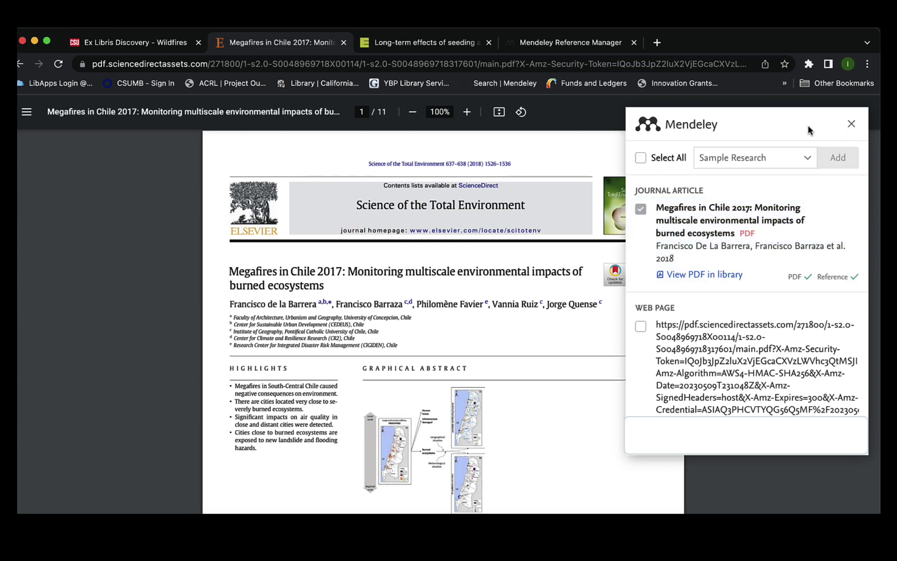
left_click(850, 124)
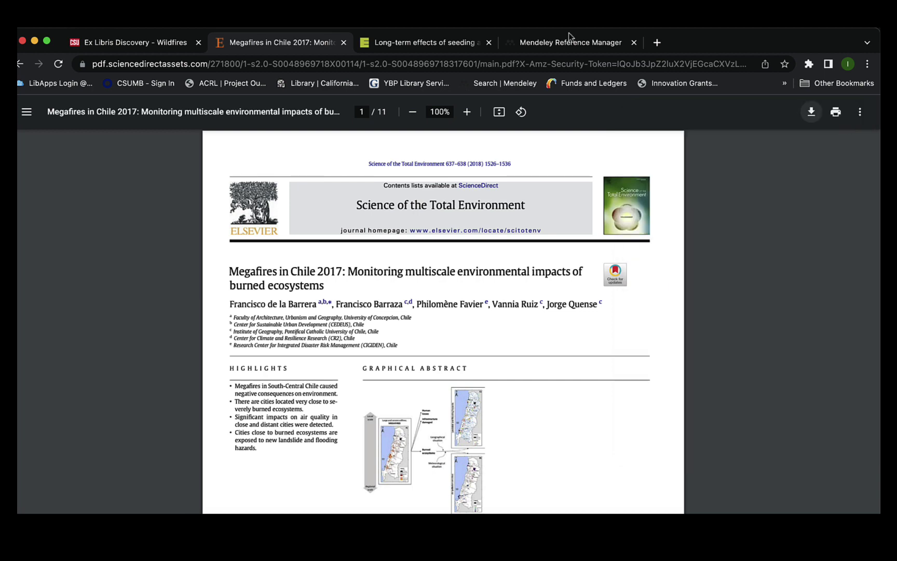
Step: Close the Megafires page and open the Mendeley Cite pane from Word's References ribbon
key("super+w")
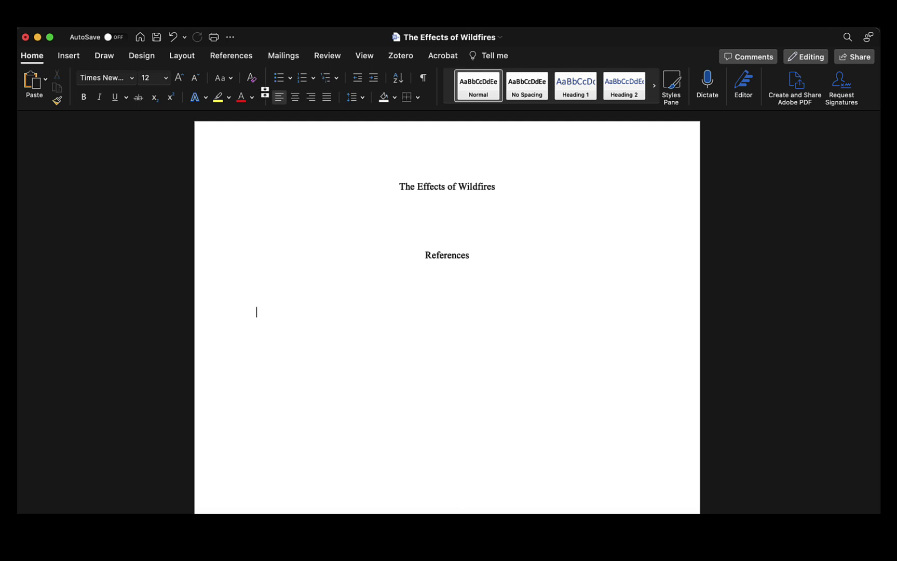
left_click(241, 55)
left_click(804, 80)
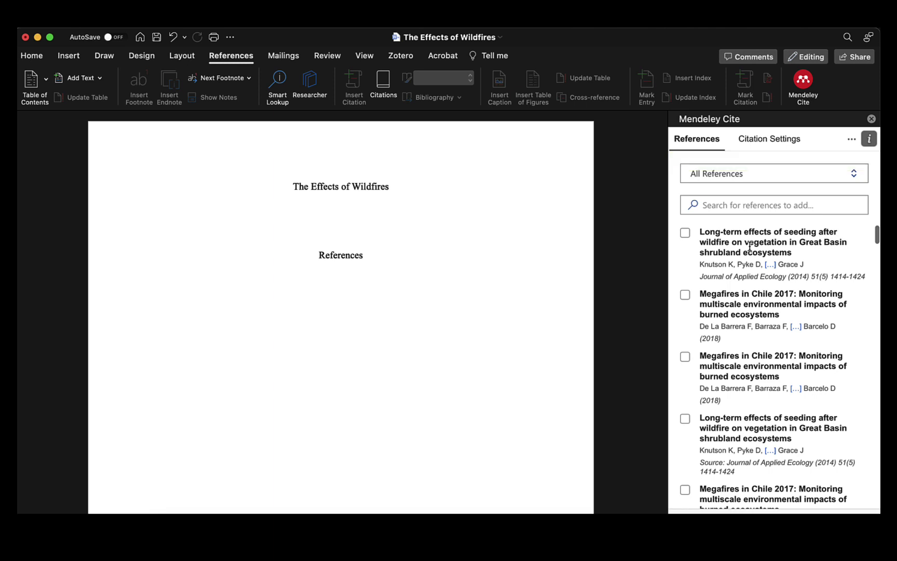
Step: Check that Citation Settings show APA 7th edition style with English (US) language
left_click(770, 149)
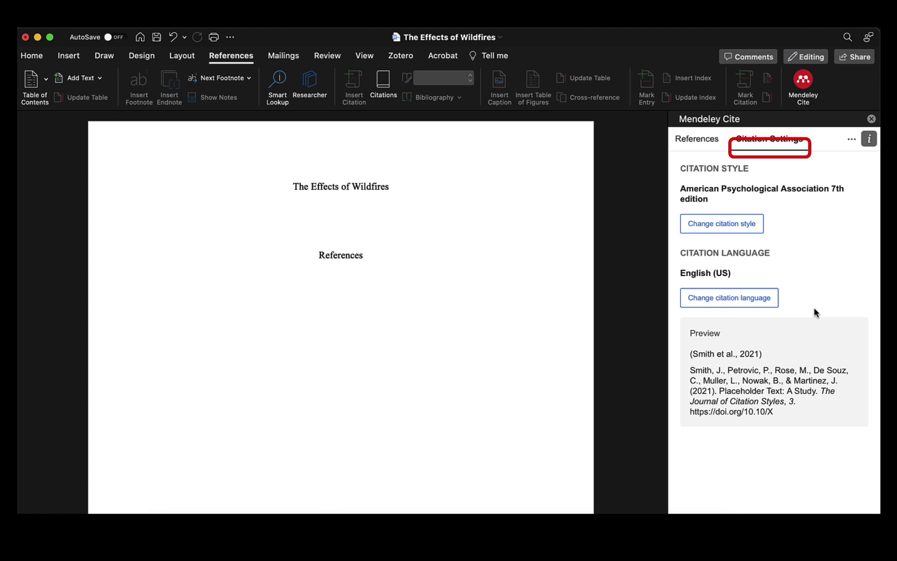
Step: Show only the Sample Research collection in Mendeley Cite and place the cursor below the title
left_click(701, 145)
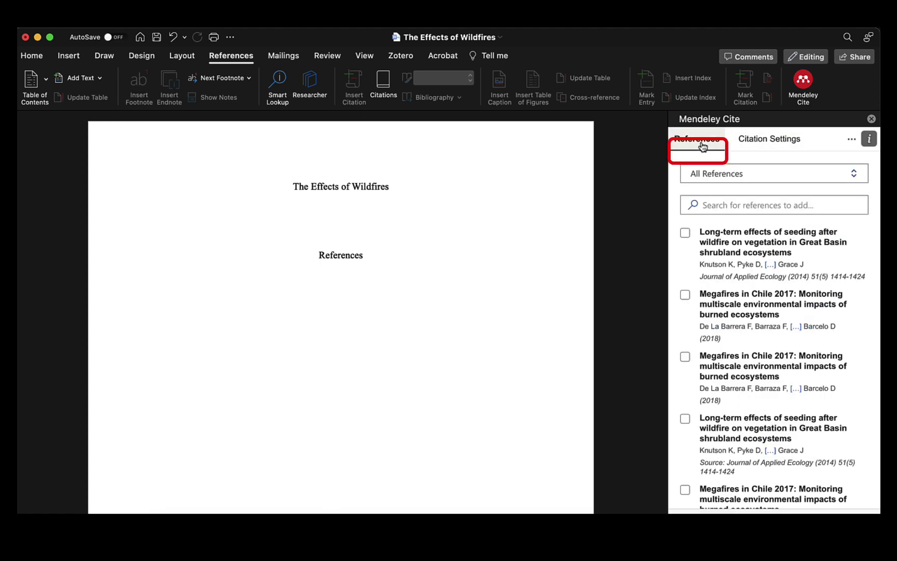
left_click(737, 179)
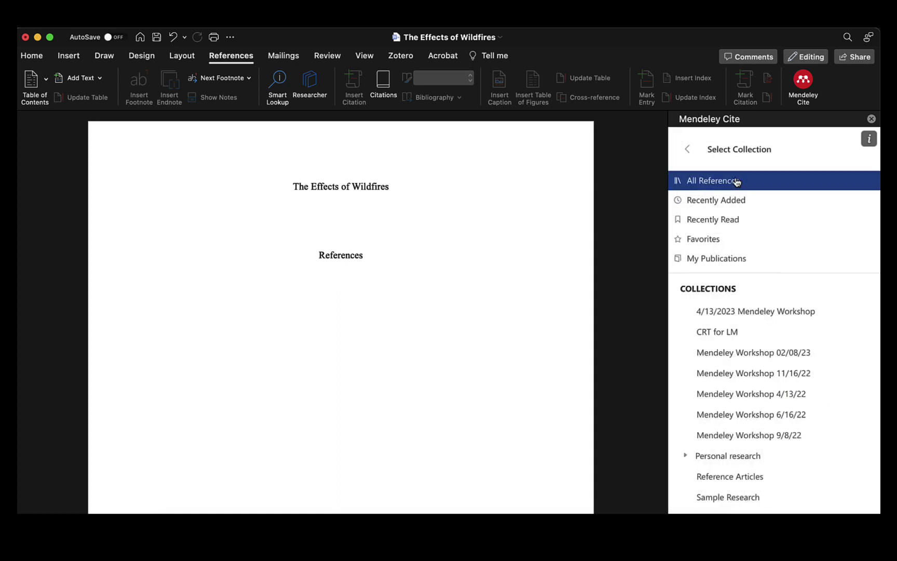
scroll(757, 422, "down", 3)
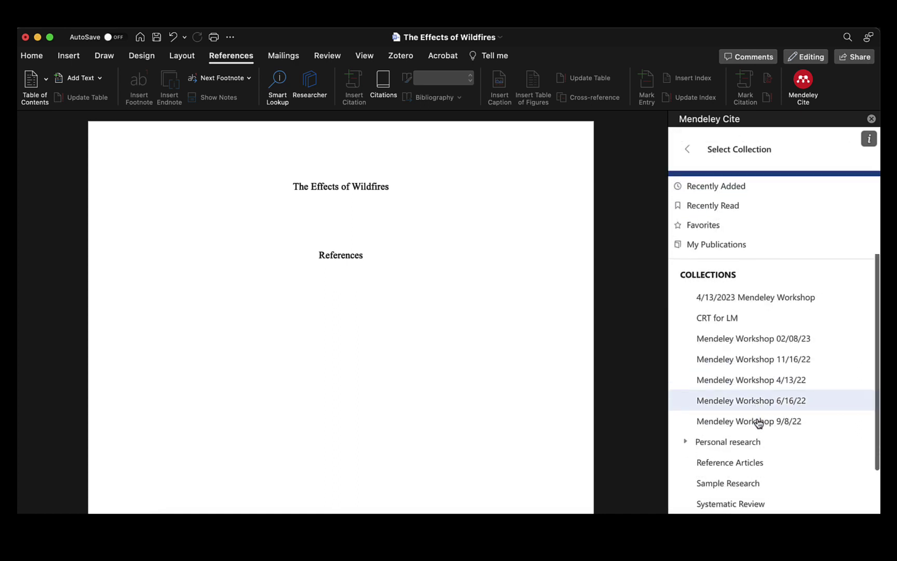
left_click(754, 430)
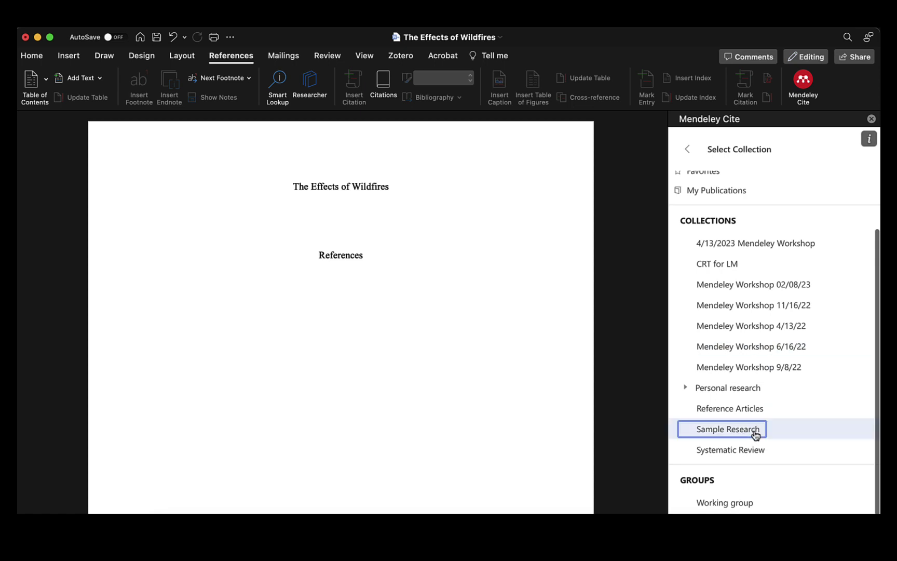
left_click(203, 210)
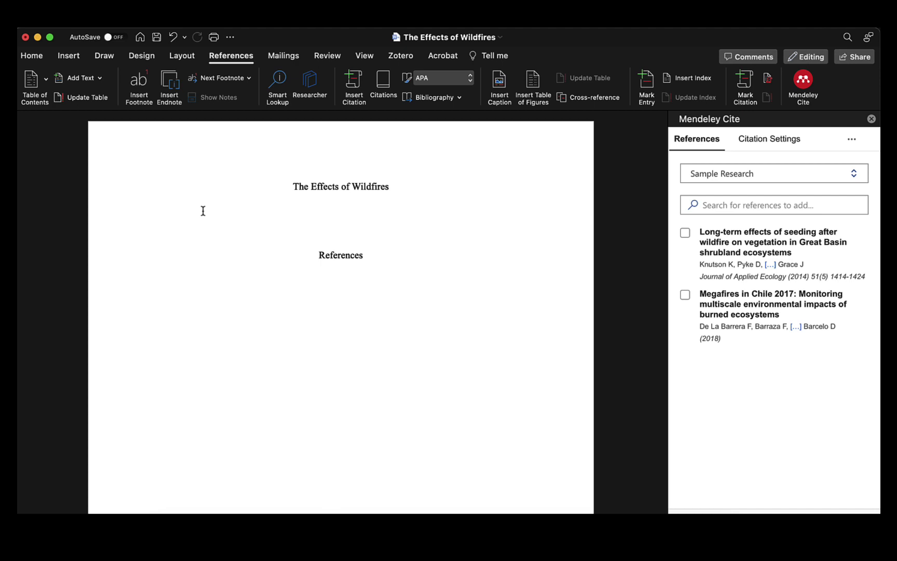
Step: Type 'This is the first citation', insert the Knutson et al., 2014 citation, and start a new paragraph
type("This is the first citation")
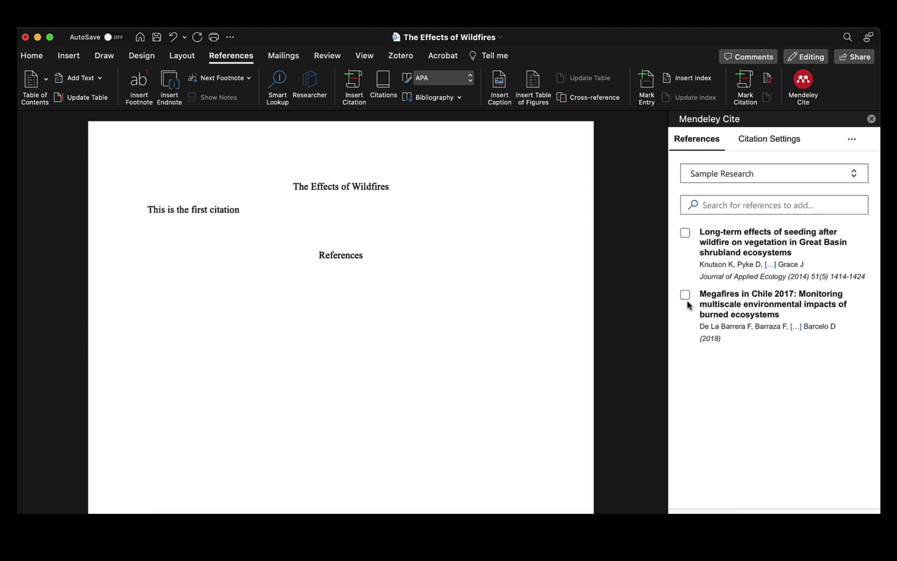
left_click(686, 234)
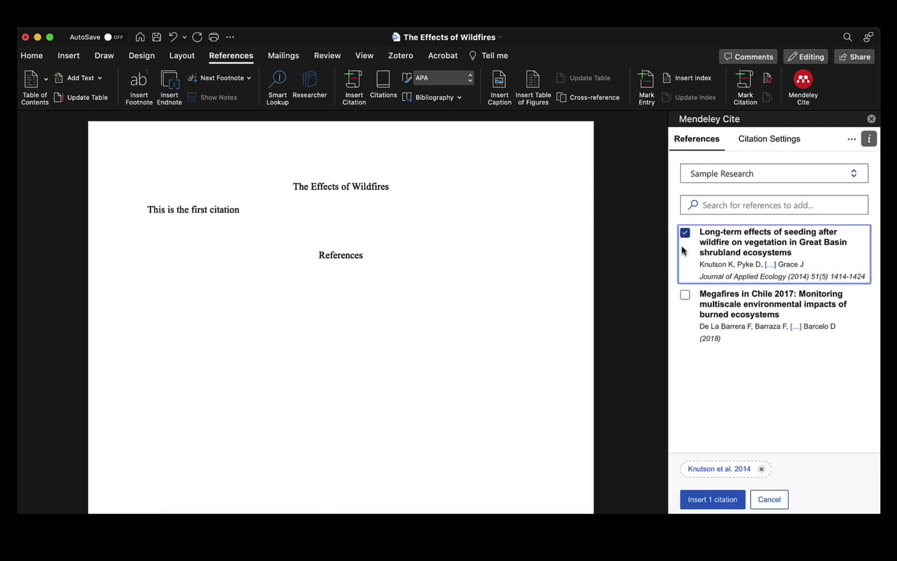
left_click(701, 501)
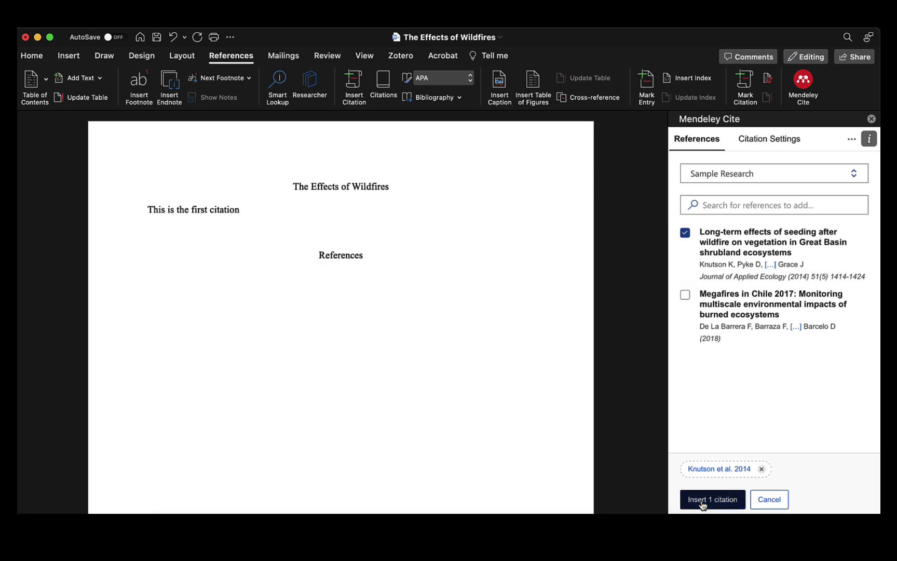
left_click(368, 214)
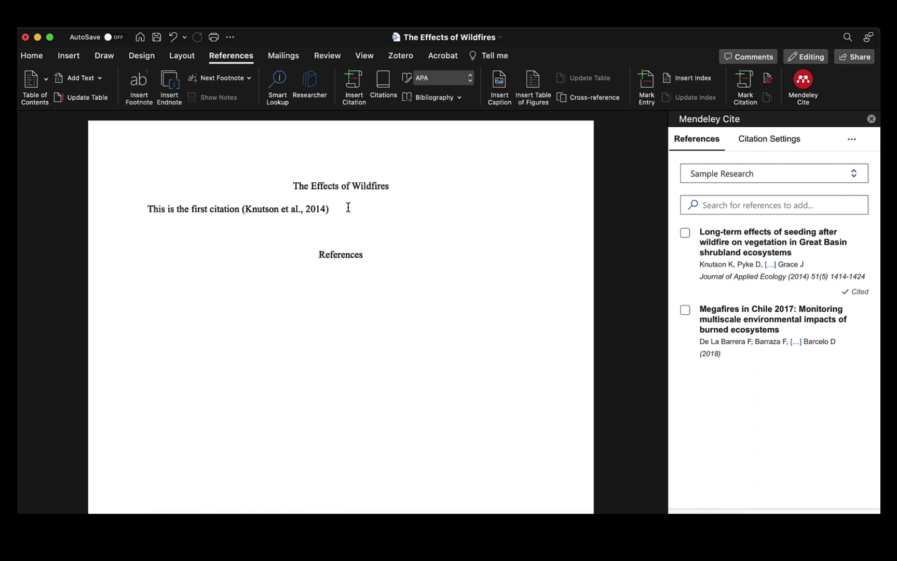
key("Return")
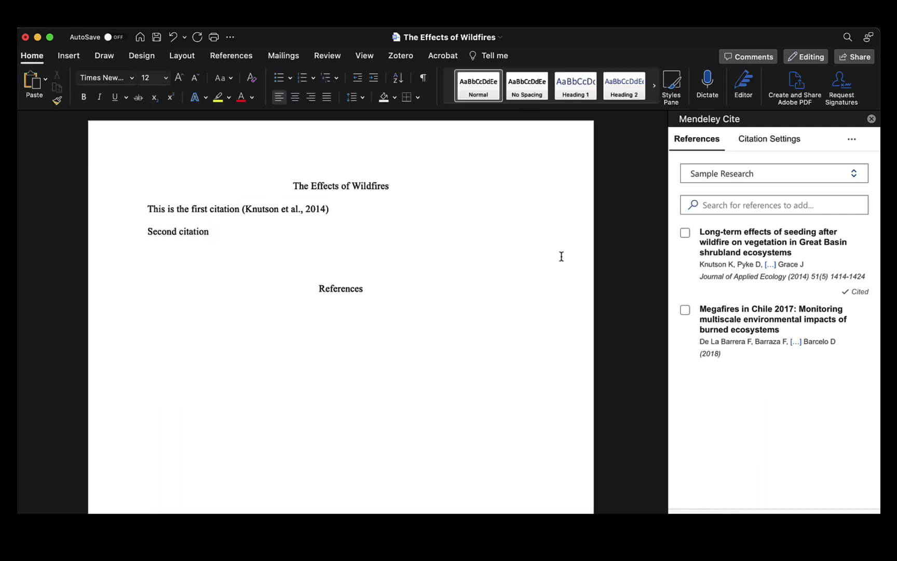
Step: Insert one combined citation (De La Barrera et al., 2018; Knutson et al., 2014) after 'Second citation' and select it
left_click(685, 241)
left_click(685, 309)
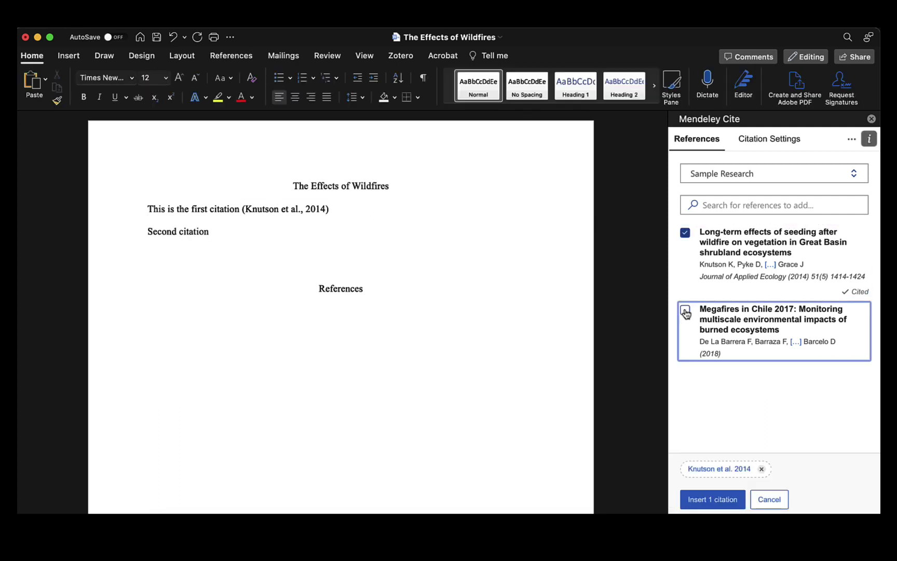
left_click(706, 501)
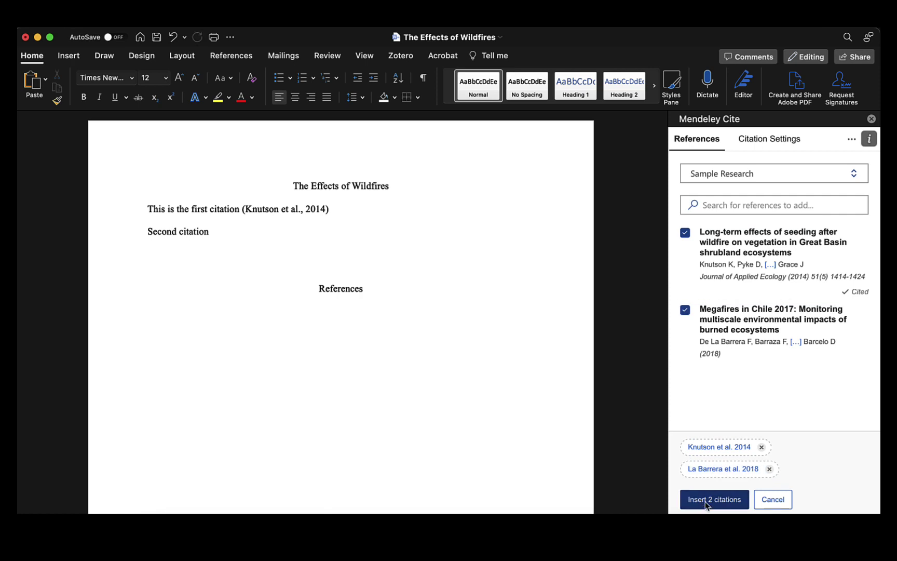
left_click(459, 194)
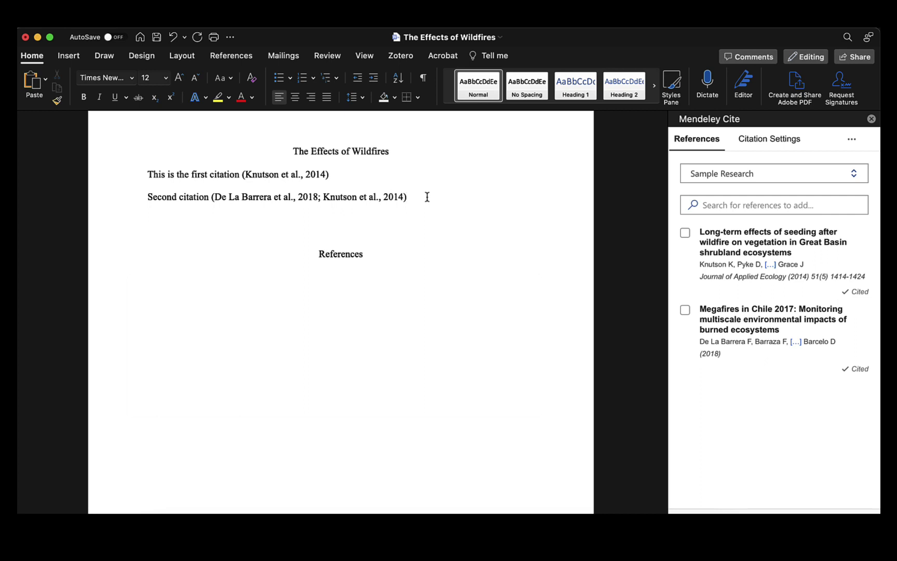
left_click(366, 200)
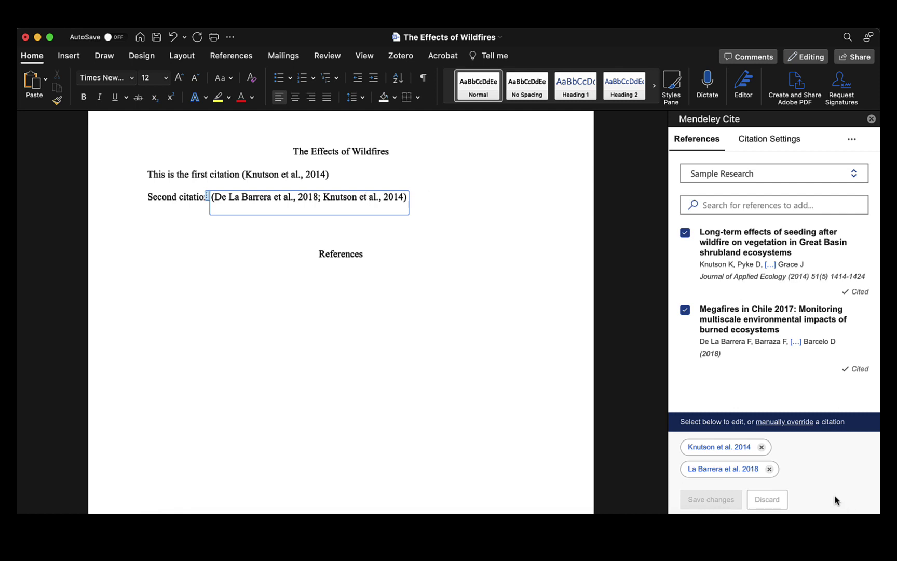
Step: Manually override the second citation, then reopen Mendeley Cite with the cursor under References
left_click(778, 422)
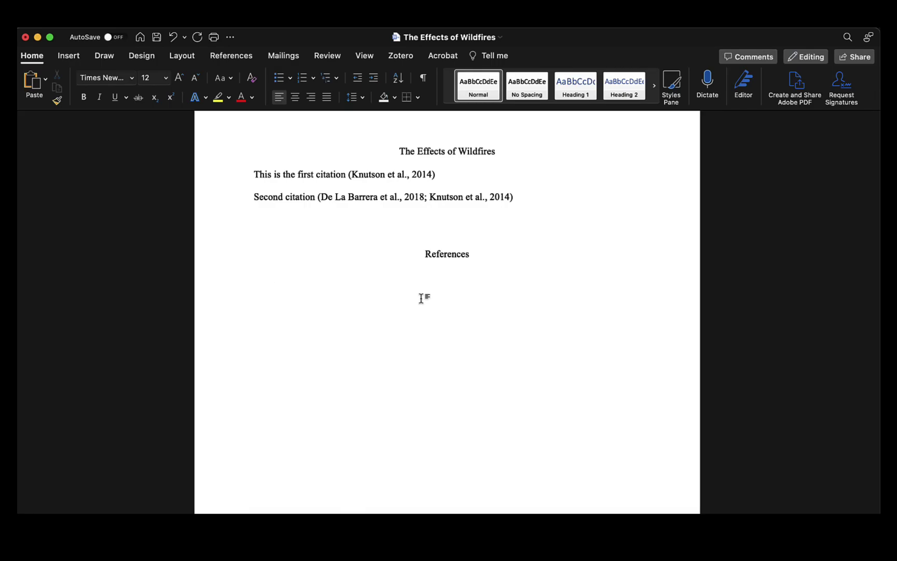
left_click(219, 56)
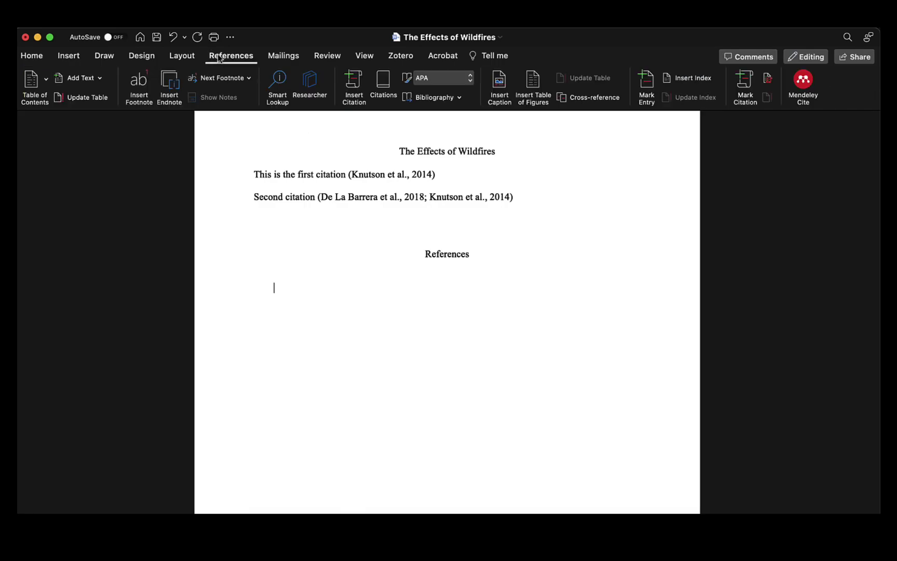
left_click(795, 87)
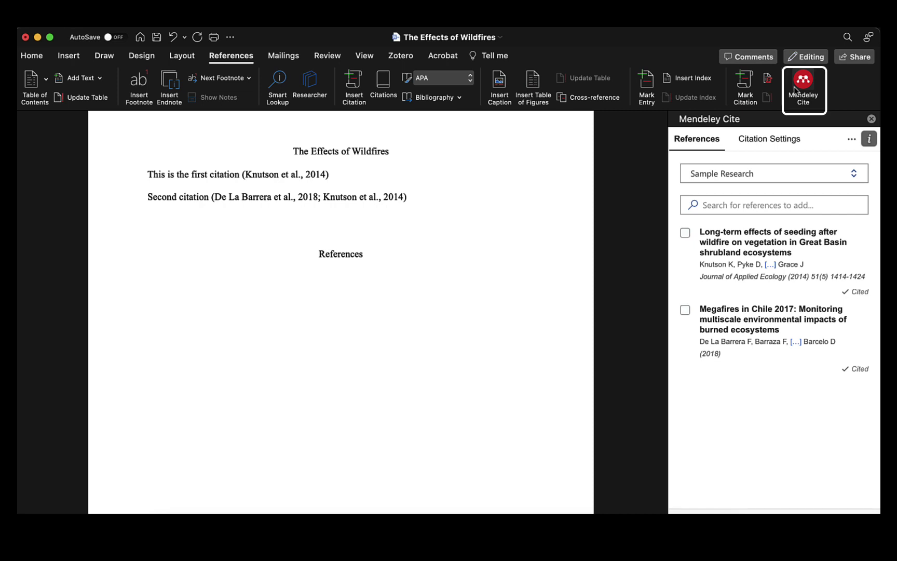
left_click(168, 286)
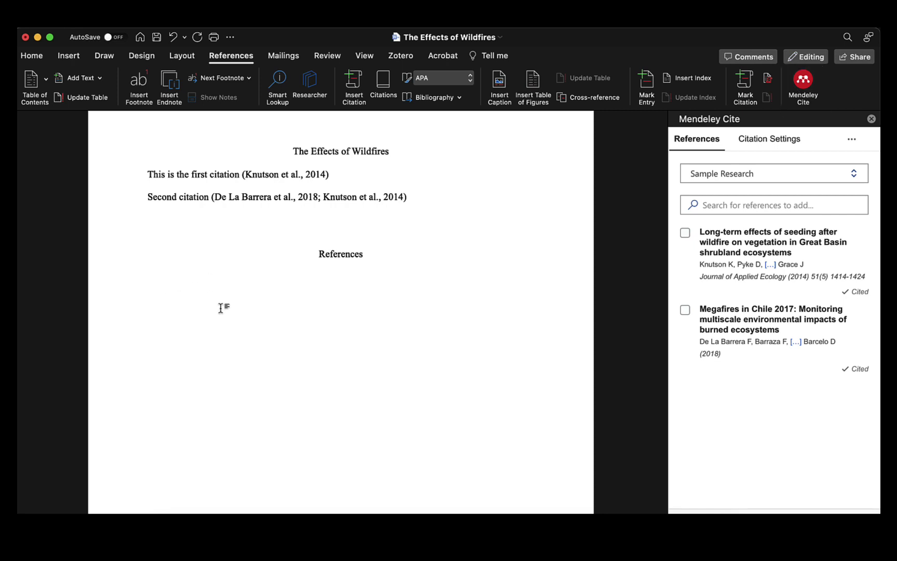
left_click(850, 146)
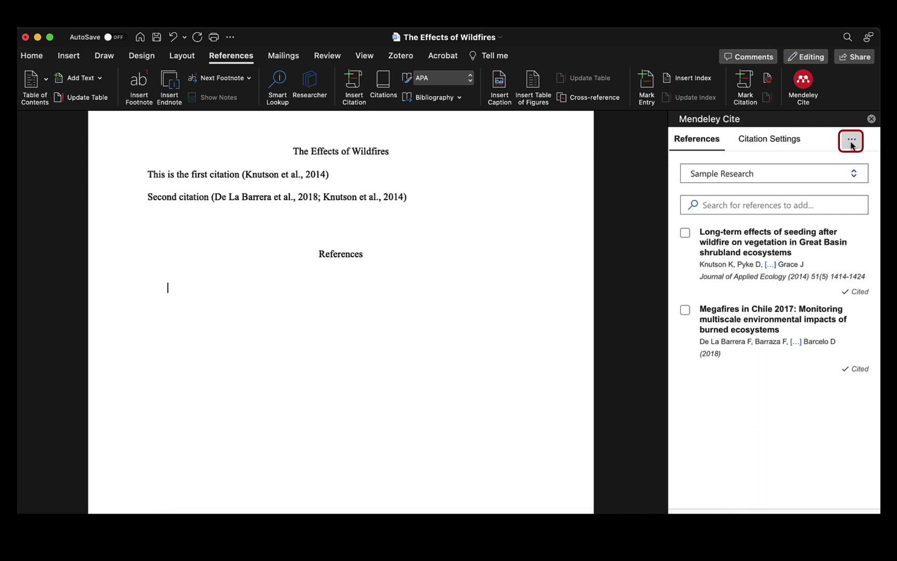
Step: Insert a Mendeley bibliography of both cited articles at the insertion point
left_click(850, 142)
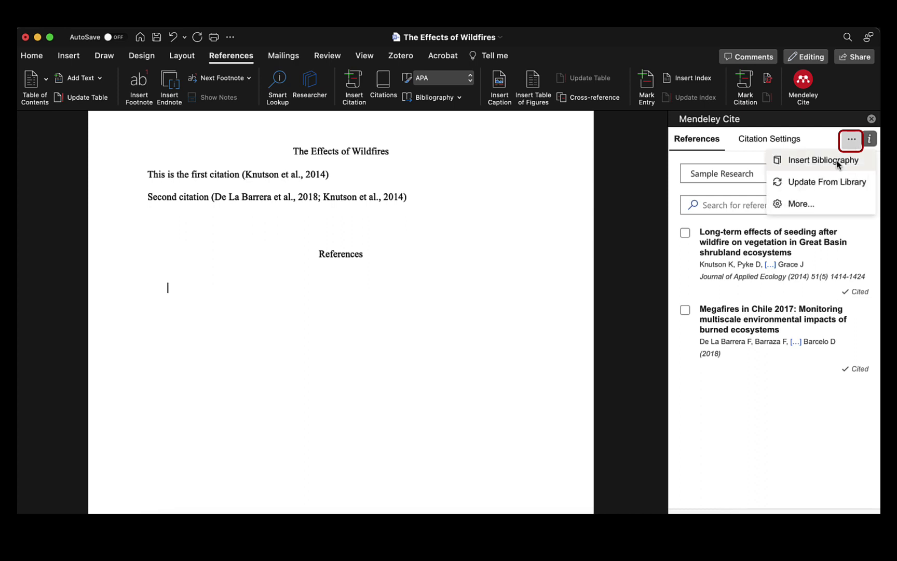
left_click(835, 161)
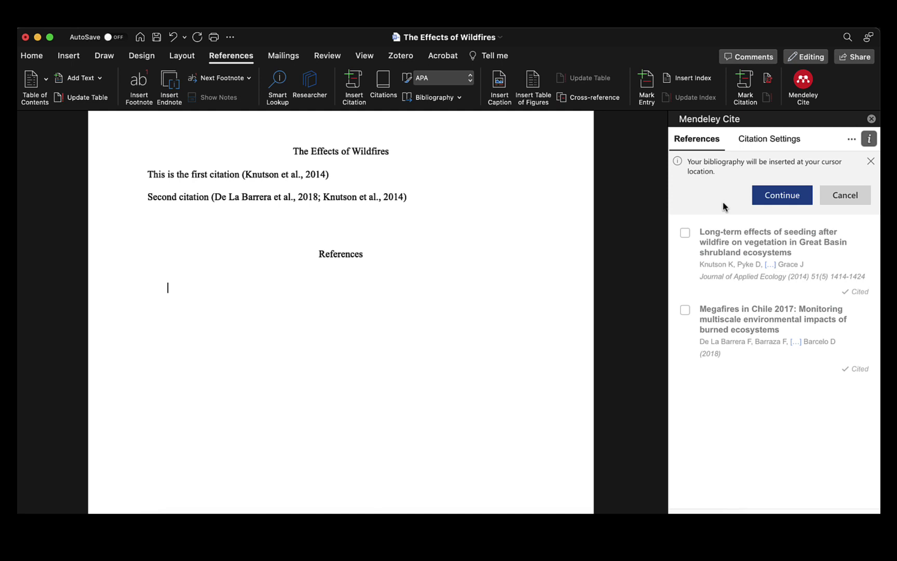
left_click(774, 200)
scroll(415, 262, "up", 5)
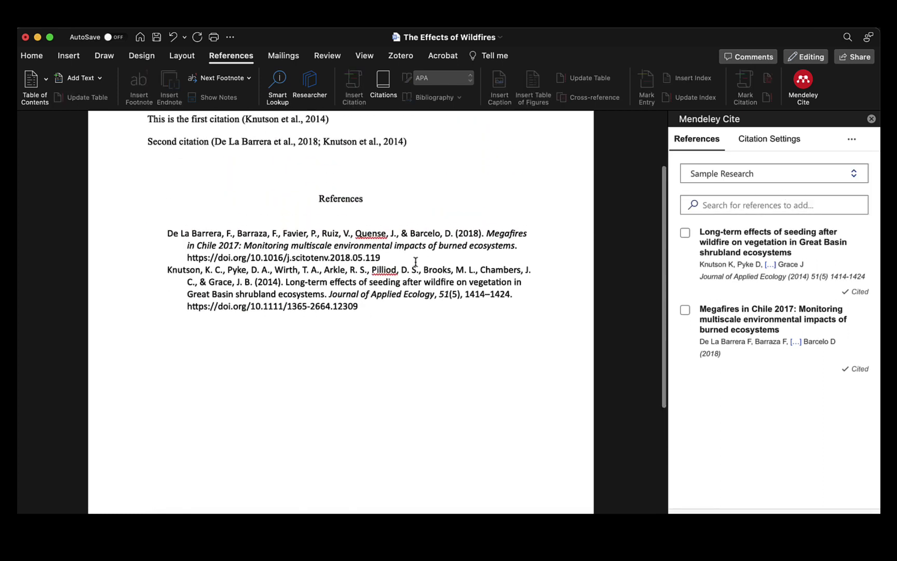
Step: Remove the blank line under References and make the bibliography double-spaced like the body text
left_click(282, 221)
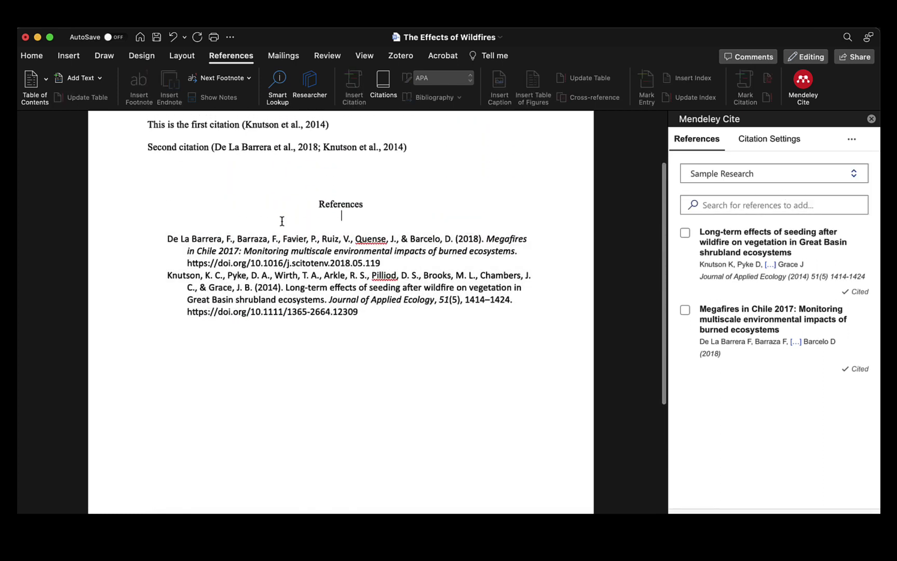
key("BackSpace")
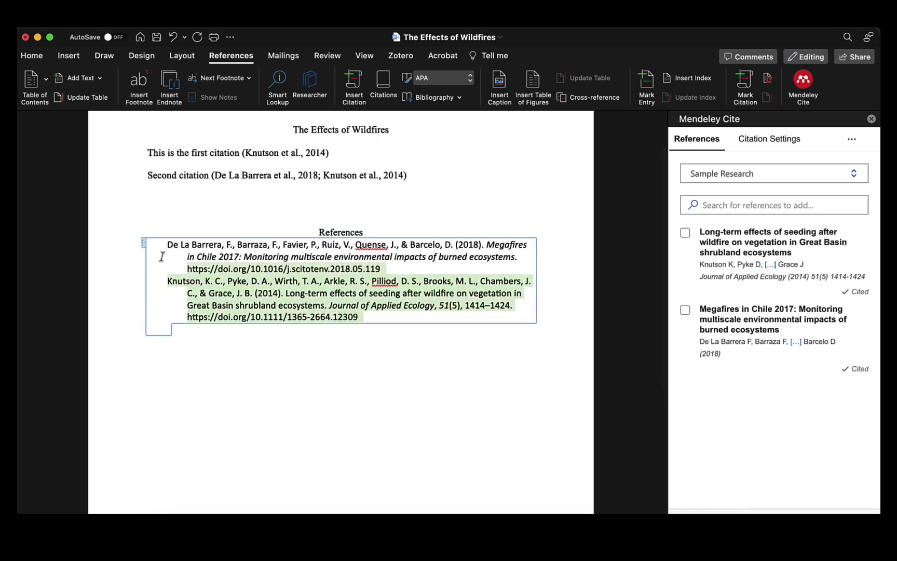
left_click(32, 56)
left_click(419, 447)
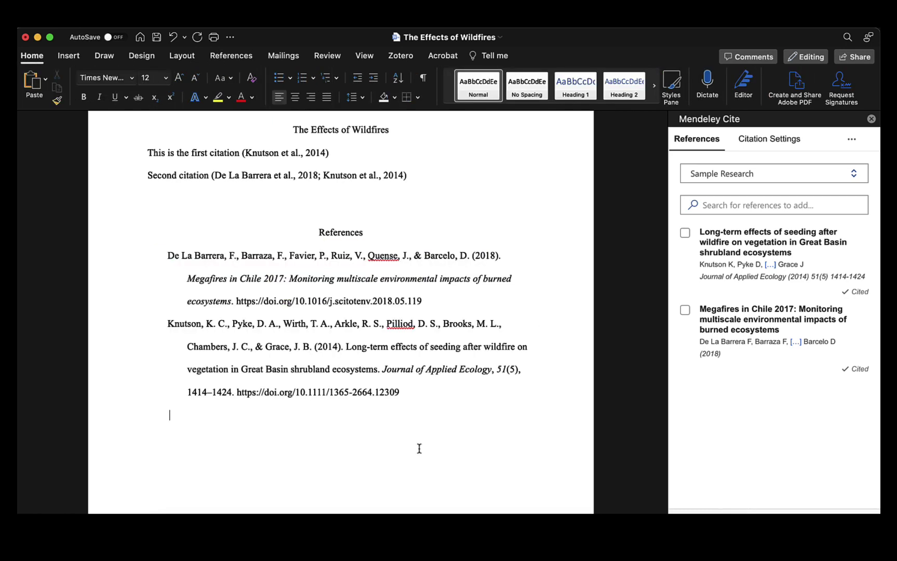